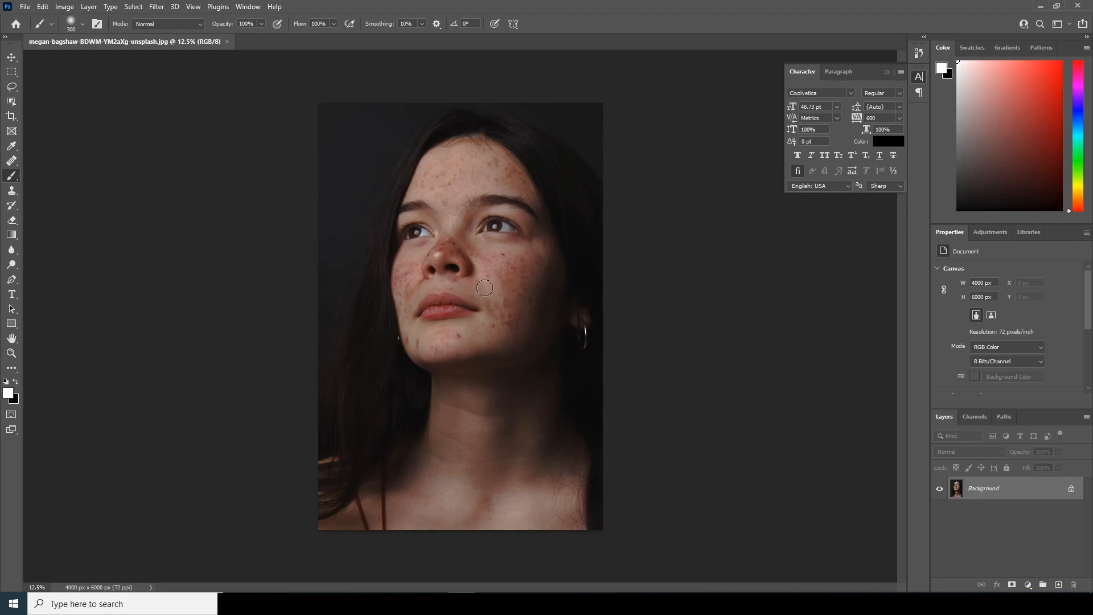
Examine the blemishes across the woman's face up close, from the chin up to the forehead.
key("ctrl+plus")
key("ctrl+plus")
key("ctrl+plus")
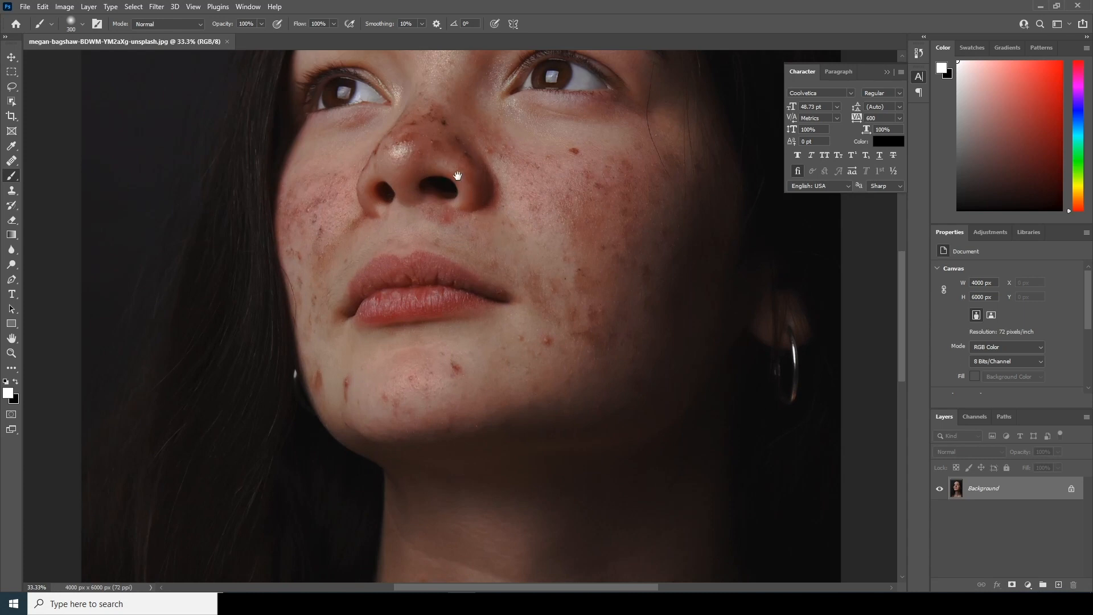
left_click_drag(456, 173, 367, 408)
left_click_drag(408, 342, 449, 222)
left_click_drag(440, 336, 425, 368)
left_click_drag(529, 380, 513, 415)
left_click_drag(453, 280, 495, 232)
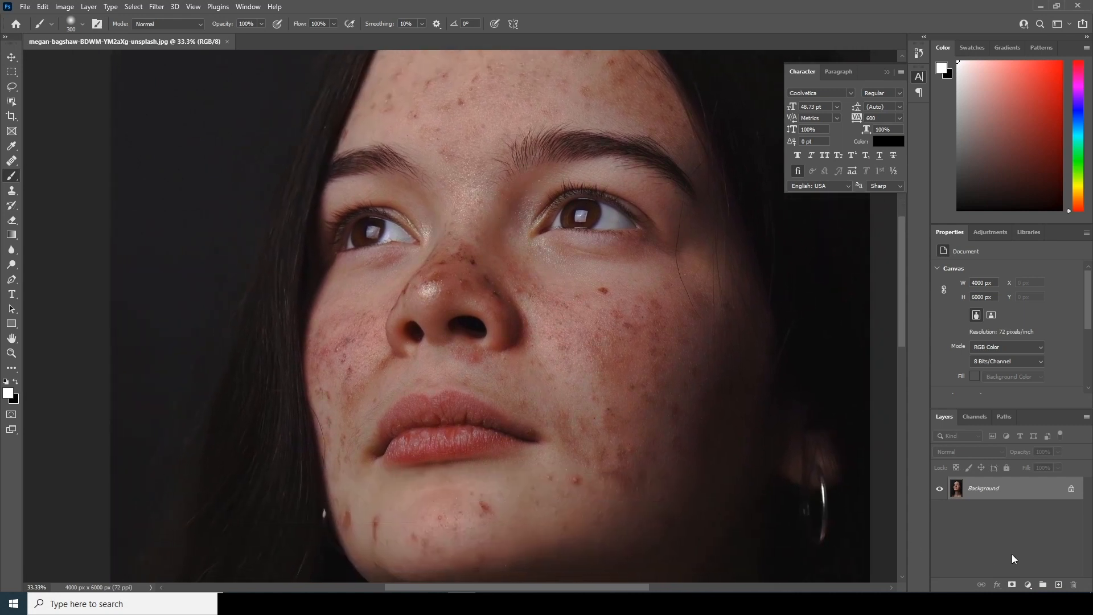
Add a new empty layer and set the Healing Brush to sample Current & Below.
left_click(1058, 585)
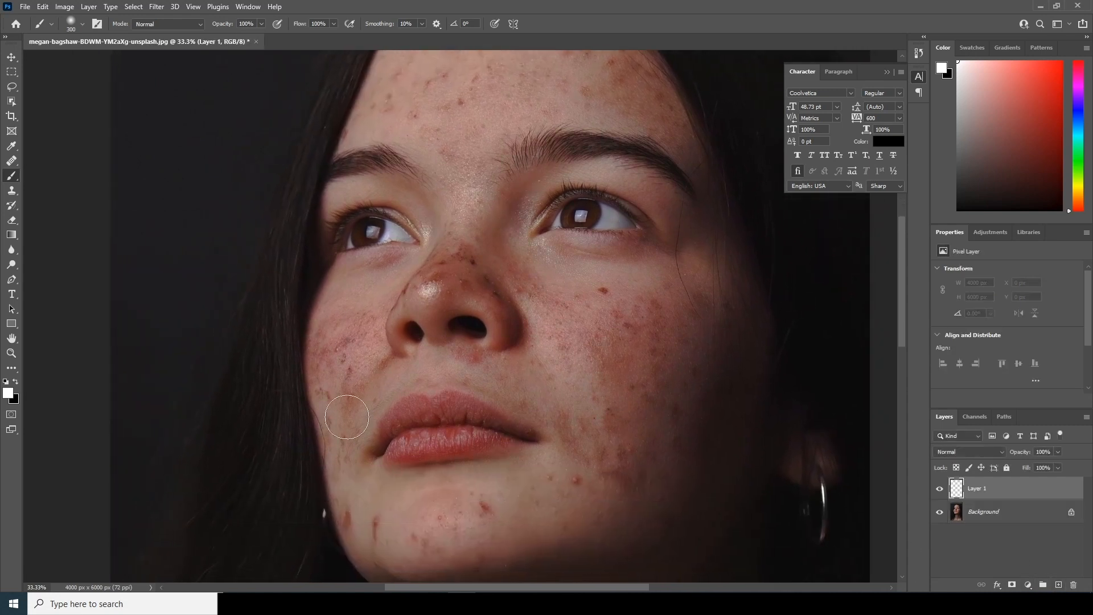
left_click(13, 160)
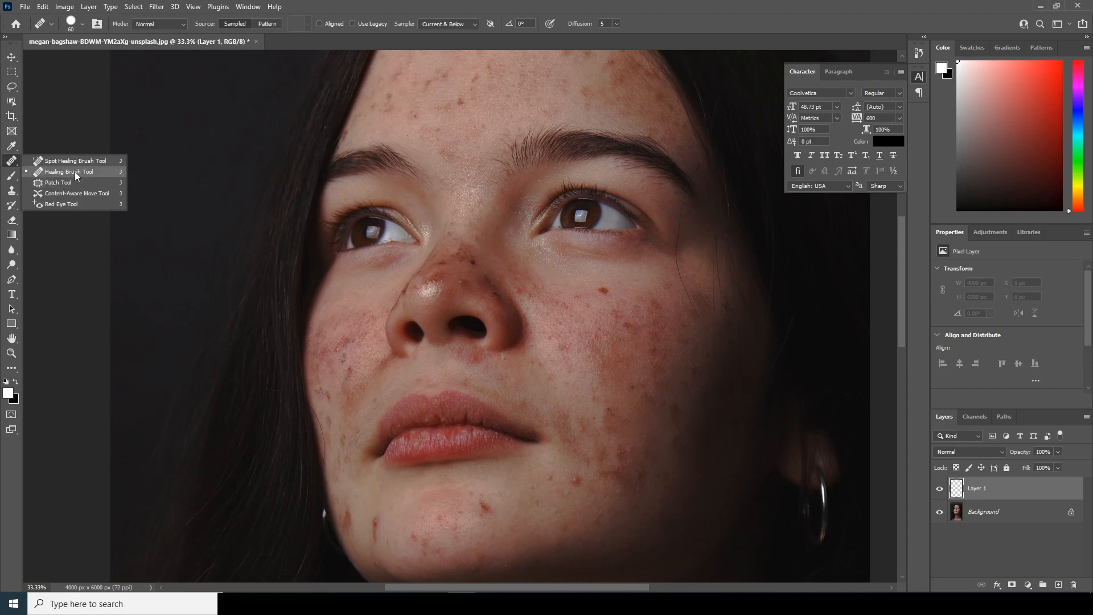
left_click(76, 173)
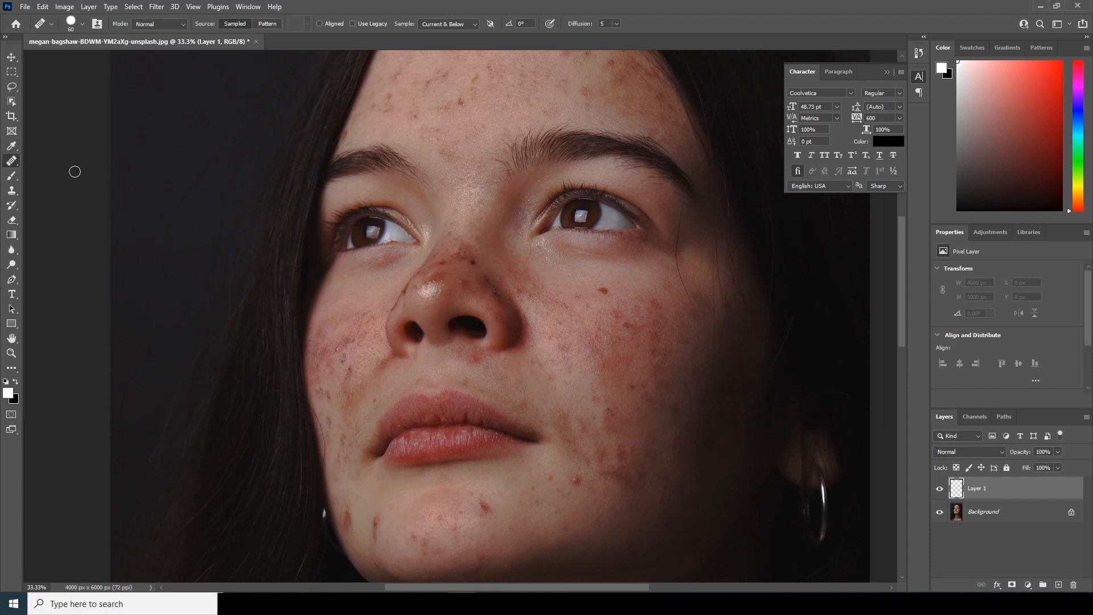
left_click(454, 24)
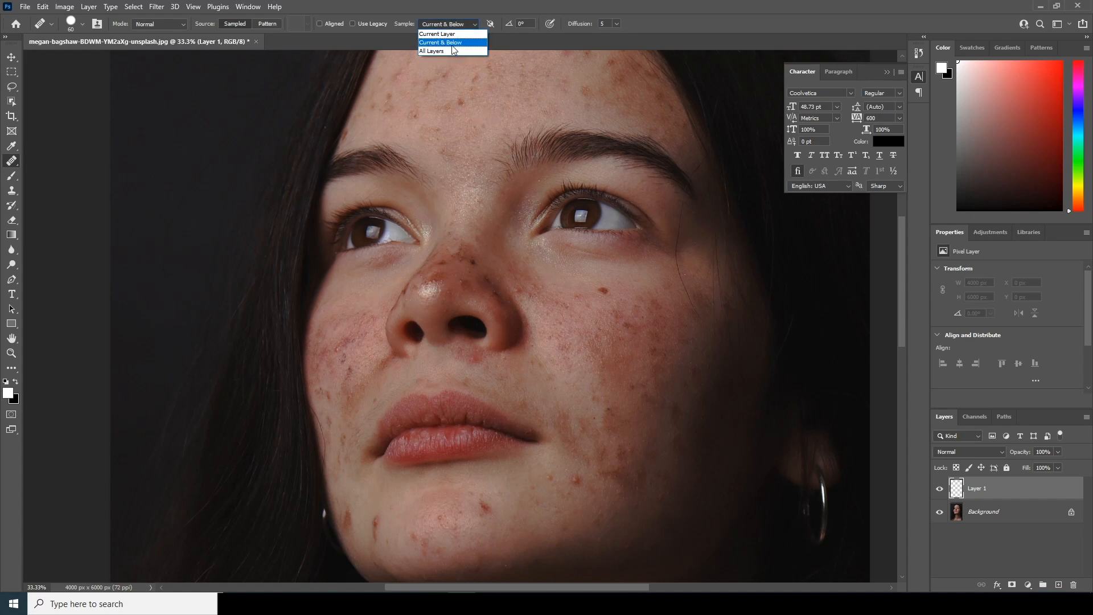
left_click(452, 46)
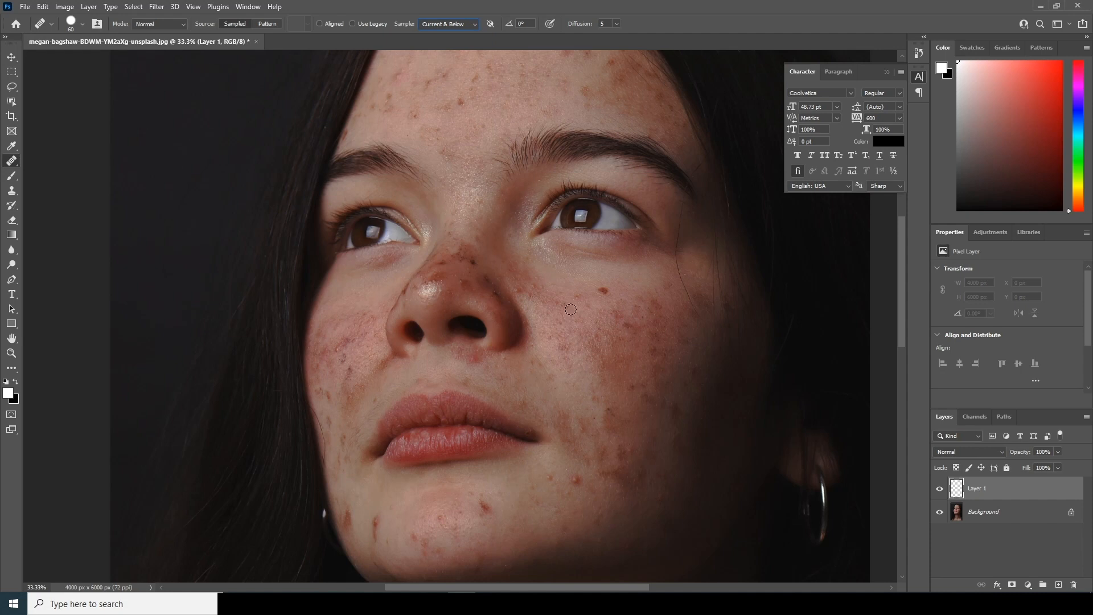
Heal the red spots beside the right corner of the mouth and along the lower right cheek.
key("ctrl+plus")
key("ctrl+plus")
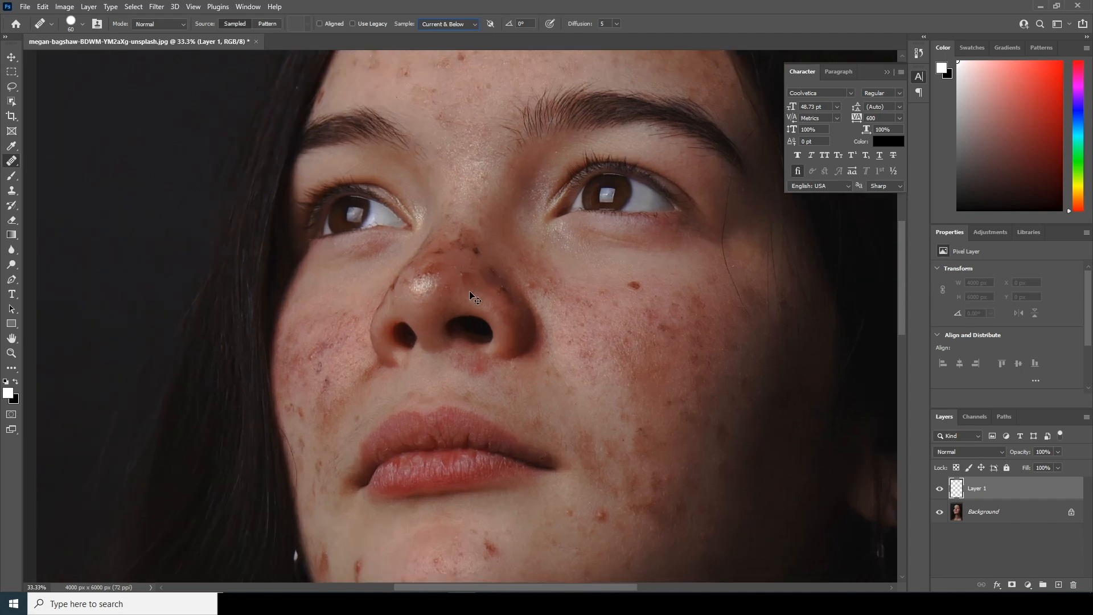
left_click_drag(659, 342, 505, 156)
scroll(481, 314, "down", 5)
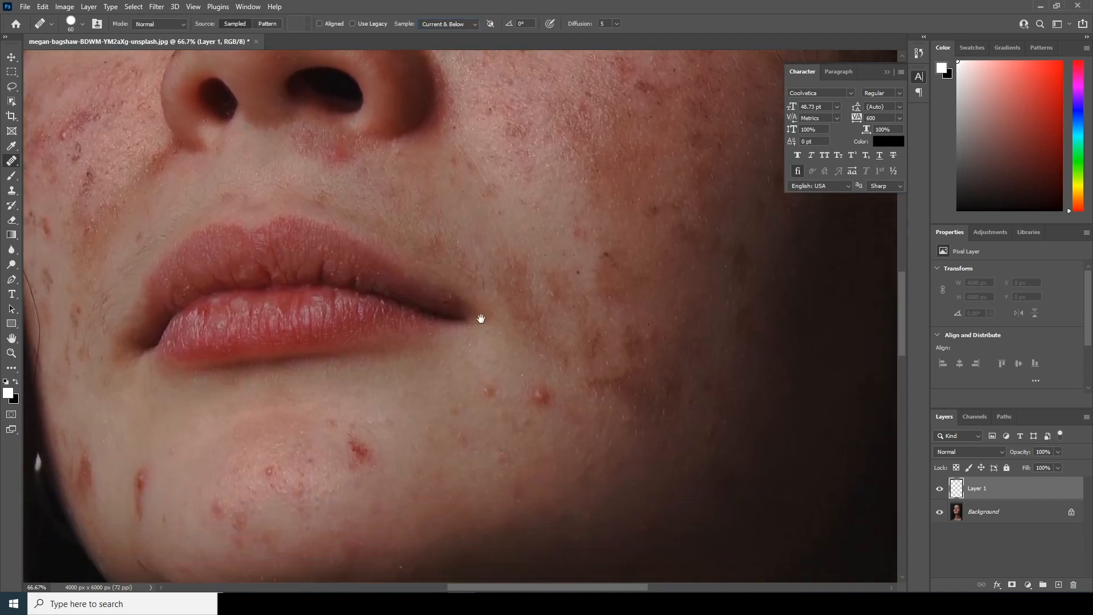
left_click(511, 342, "alt")
left_click(530, 361)
left_click(477, 338, "alt")
left_click(484, 359)
left_click(399, 378, "alt")
left_click(422, 379)
left_click(436, 356, "alt")
left_click(440, 345)
left_click(629, 278, "alt")
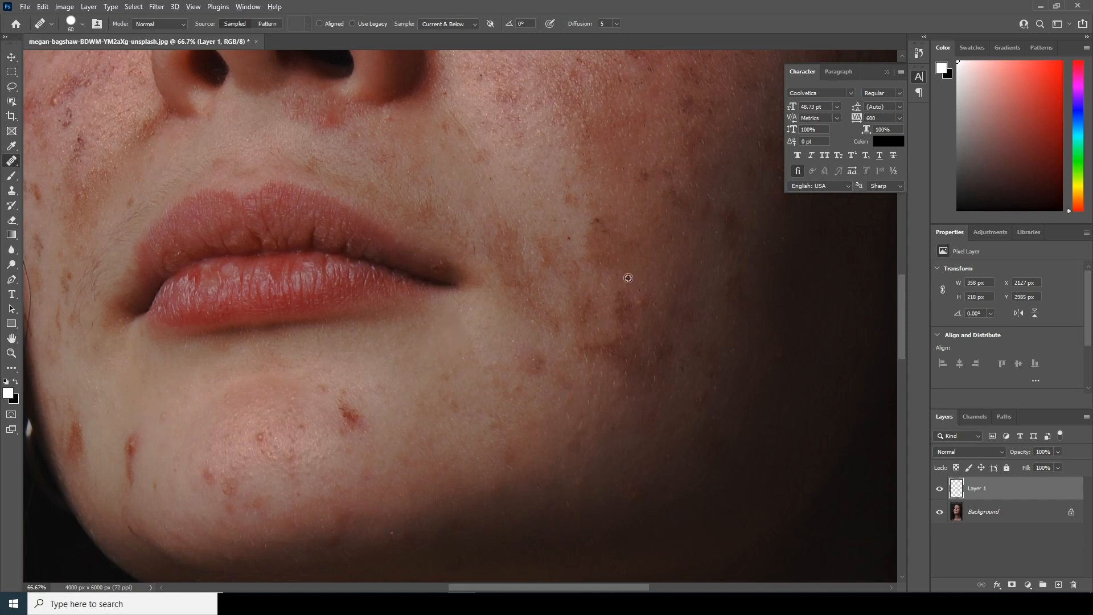
left_click(642, 300)
Heal the dark spots on the shaded right cheek and the mole below the eye.
left_click_drag(646, 191, 495, 366)
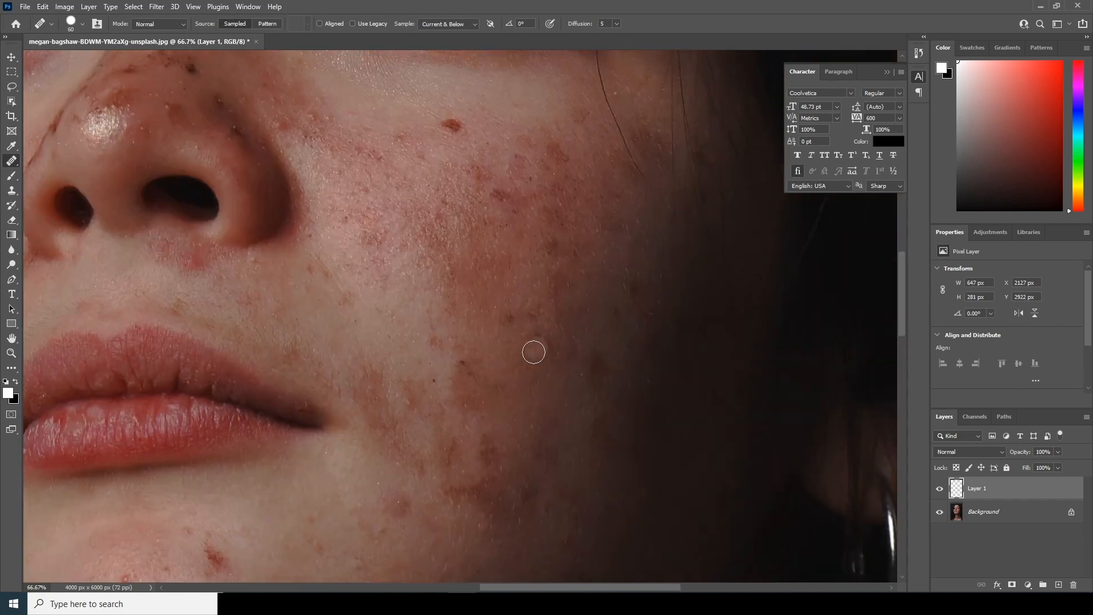
left_click(508, 336, "alt")
left_click(508, 318)
left_click(523, 300, "alt")
left_click(537, 315)
left_click_drag(480, 152, 486, 267)
left_click(440, 225, "alt")
left_click(455, 242)
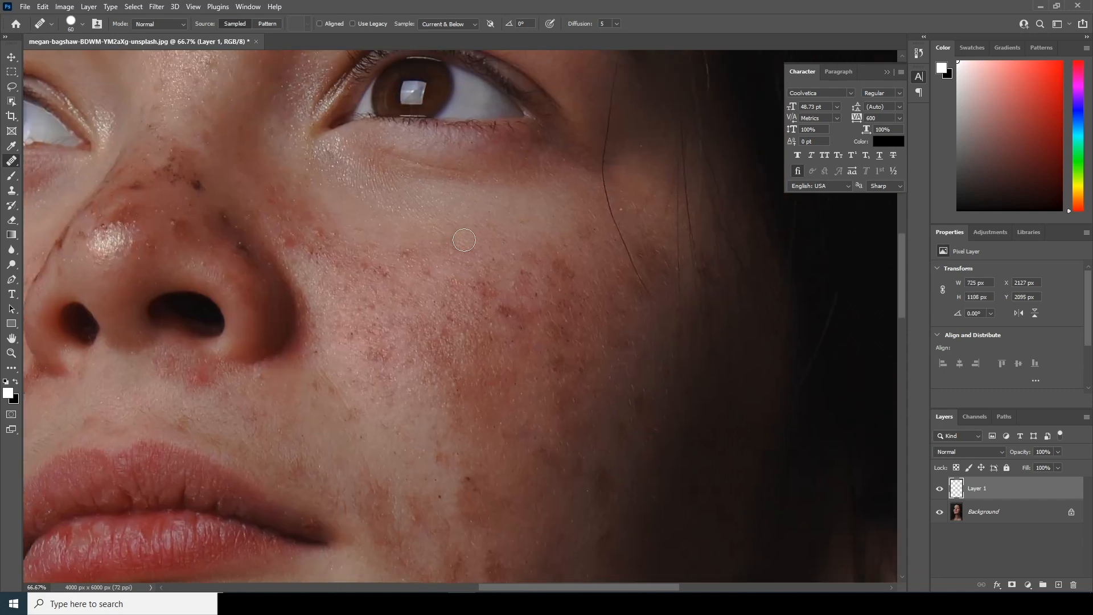
Heal blemishes beside the nose and on the upper part of the nose.
left_click_drag(301, 210, 443, 281)
left_click(476, 291, "alt")
left_click(477, 306)
left_click(431, 311)
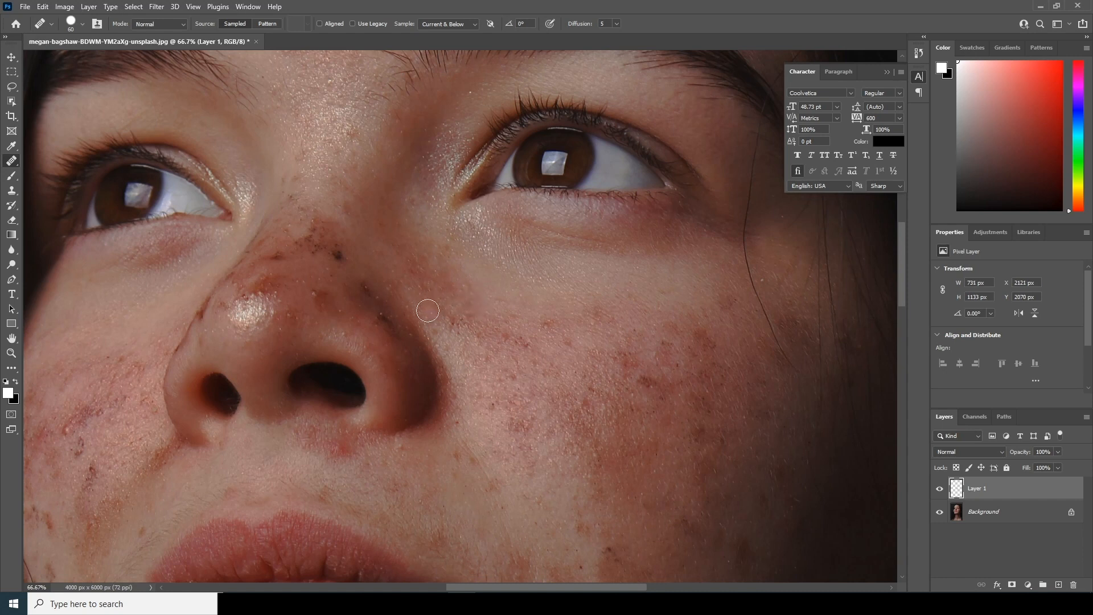
left_click(312, 280, "alt")
left_click(313, 292)
left_click(329, 308, "alt")
left_click(339, 310)
Heal the spots on the left cheek, from beside the nose down toward the hair.
left_click_drag(281, 312, 478, 268)
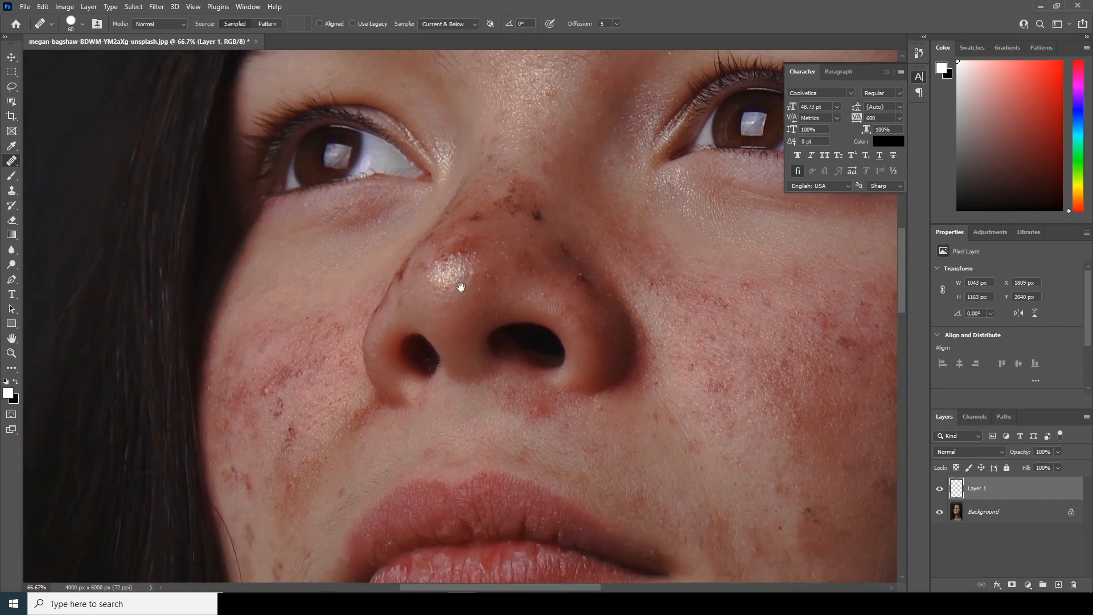
left_click(264, 373)
left_click(288, 403)
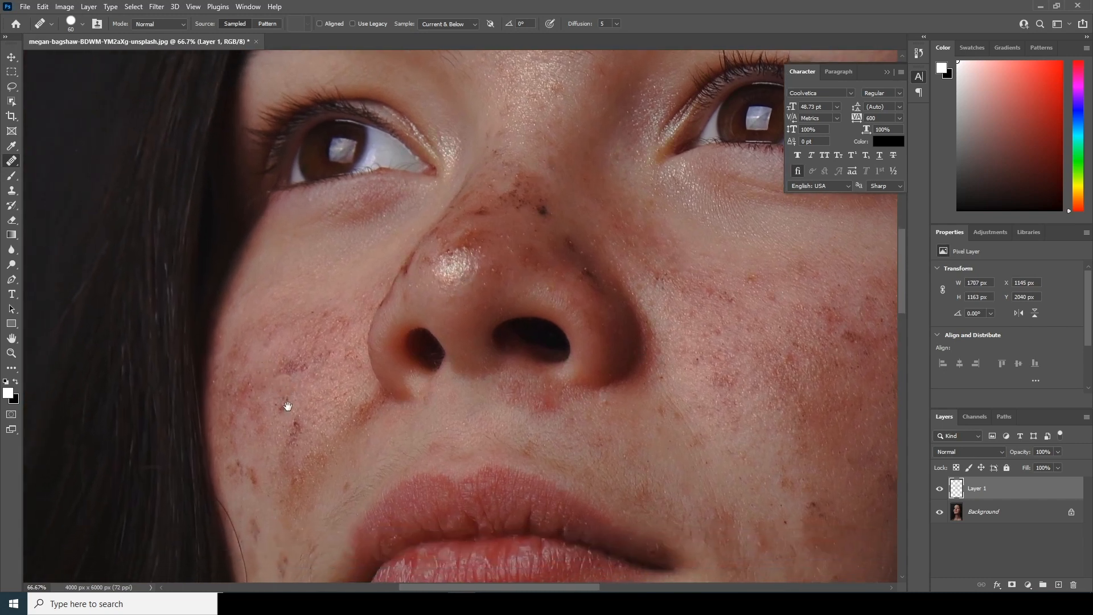
left_click_drag(288, 403, 349, 307)
left_click(311, 357, "alt")
left_click(313, 377)
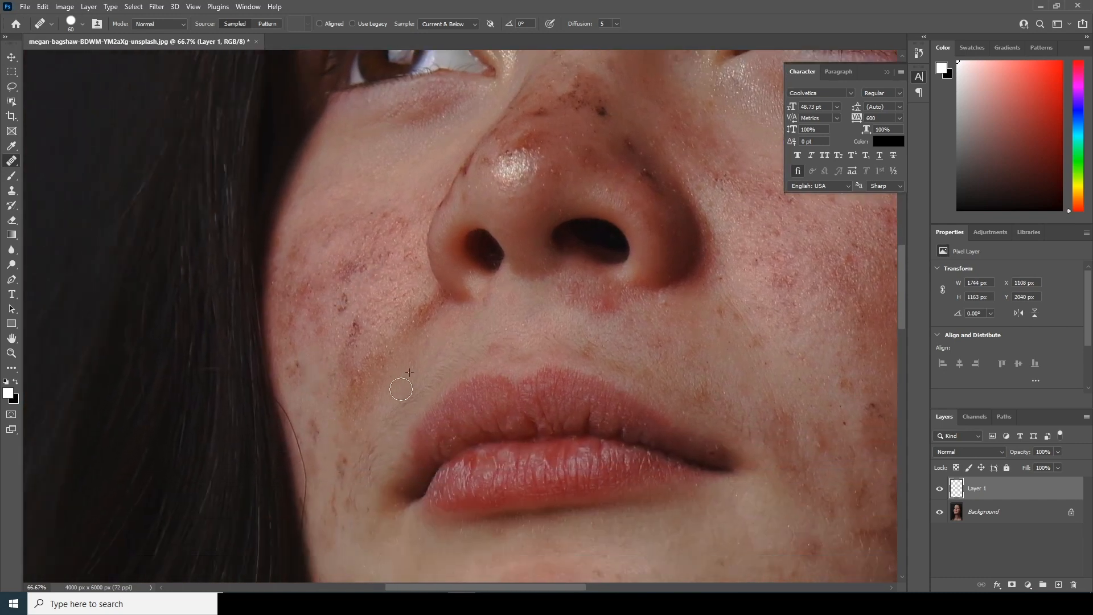
left_click(316, 424)
left_click_drag(317, 427, 339, 360)
left_click(360, 372)
Heal the marks along the left jaw and across the chin below the lips.
left_click_drag(361, 450, 360, 307)
left_click(370, 404)
left_click(428, 418)
left_click(482, 398, "alt")
left_click(557, 408)
left_click(617, 374, "alt")
left_click(566, 405)
left_click(620, 361)
left_click(615, 433, "alt")
left_click(505, 450)
Heal the dark spots on the left cheek and the blemishes on the nose and its bridge.
left_click_drag(364, 106, 399, 315)
left_click(377, 319, "alt")
left_click(400, 301)
left_click(418, 333)
left_click_drag(481, 240, 419, 430)
left_click(430, 354, "alt")
left_click(461, 363)
left_click(508, 354)
left_click(581, 147, "alt")
left_click(564, 243)
Heal the blemishes on the left and central parts of the forehead.
left_click_drag(604, 182, 513, 535)
left_click(351, 279)
left_click(292, 354, "alt")
left_click(303, 342)
left_click(250, 400)
left_click(332, 300, "alt")
left_click(335, 322)
left_click(448, 267, "alt")
left_click(447, 281)
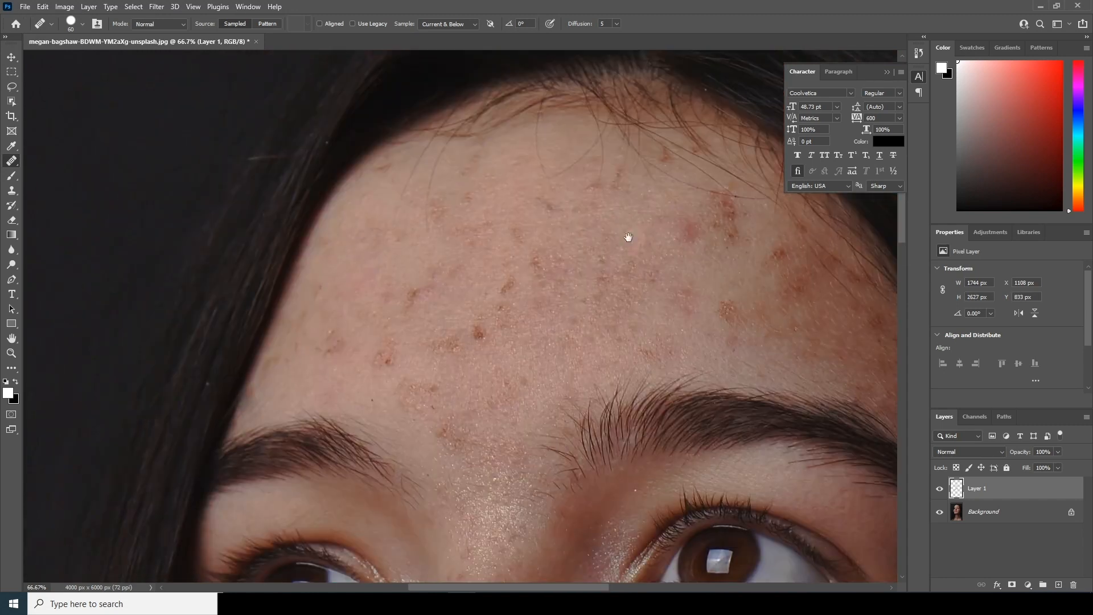
Heal the brown patches on the right side of the forehead near the hairline and above the eyebrow.
left_click_drag(628, 236, 471, 231)
left_click(506, 201, "alt")
left_click(530, 222)
left_click(557, 285, "alt")
left_click(520, 296)
left_click(571, 307)
left_click_drag(604, 297, 540, 291)
left_click(469, 203, "alt")
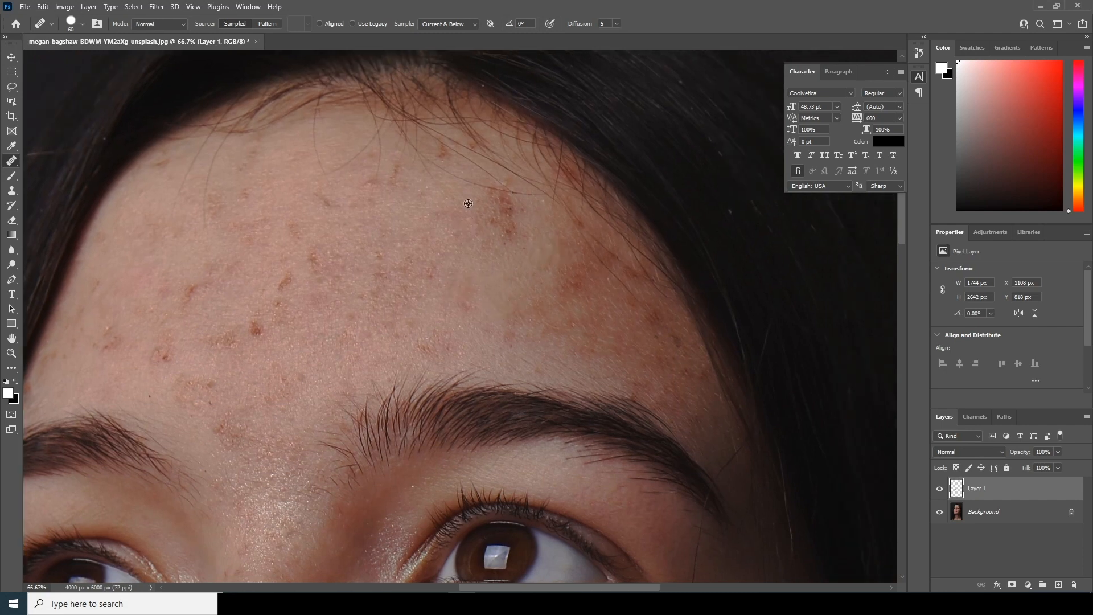
left_click(506, 205)
left_click(561, 291)
left_click_drag(620, 380, 480, 226)
left_click(481, 228, "alt")
left_click(513, 203)
Heal the remaining spots on the right cheek, from below the eye down toward the jaw.
left_click_drag(445, 547, 429, 342)
left_click(371, 336, "alt")
left_click(382, 342)
mouse_move(341, 336)
left_mouse_down()
mouse_move(305, 289)
mouse_move(262, 148)
left_mouse_up()
left_click(339, 364)
left_click(246, 425, "alt")
left_click(268, 444)
left_click_drag(277, 475, 306, 308)
left_click(288, 367)
left_click(379, 484, "alt")
left_click(390, 496)
left_click(427, 405, "alt")
left_click(437, 408)
left_click(465, 284, "alt")
left_click(481, 226)
Heal the leftover red spot on the chin and the blemishes next to it.
key("ctrl+minus")
key("ctrl+minus")
key("ctrl+minus")
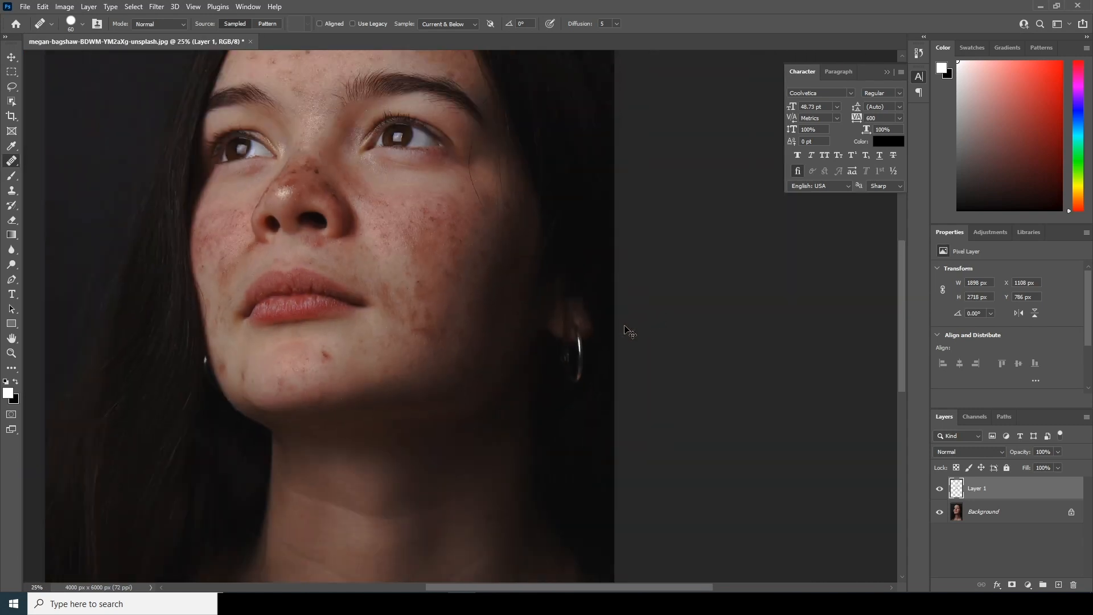
key("ctrl+plus")
key("ctrl+plus")
key("ctrl+plus")
left_click_drag(90, 411, 312, 375)
left_click(311, 375, "alt")
left_click(326, 390)
left_click(410, 363, "alt")
left_click_drag(431, 372, 423, 342)
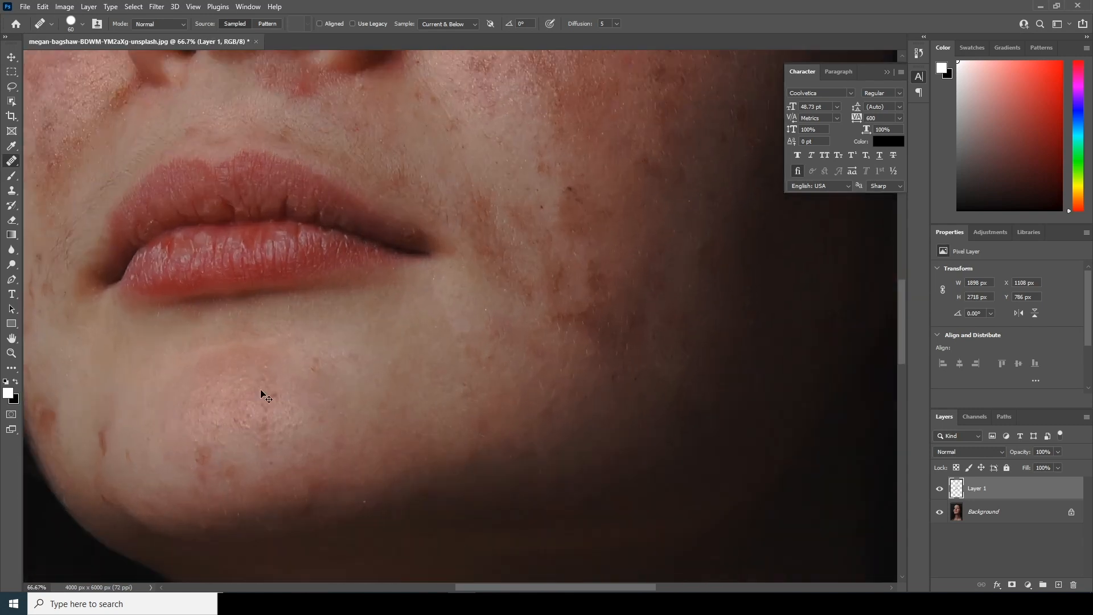
Heal the marks on the left edge of the jaw beside the hair.
left_click_drag(266, 397, 552, 351)
key("ctrl+plus")
left_click(366, 423, "alt")
left_click(377, 447)
left_click(405, 441, "alt")
left_click(416, 466)
Heal the remaining dark spots on the bridge and side of the nose.
left_click_drag(299, 245, 399, 426)
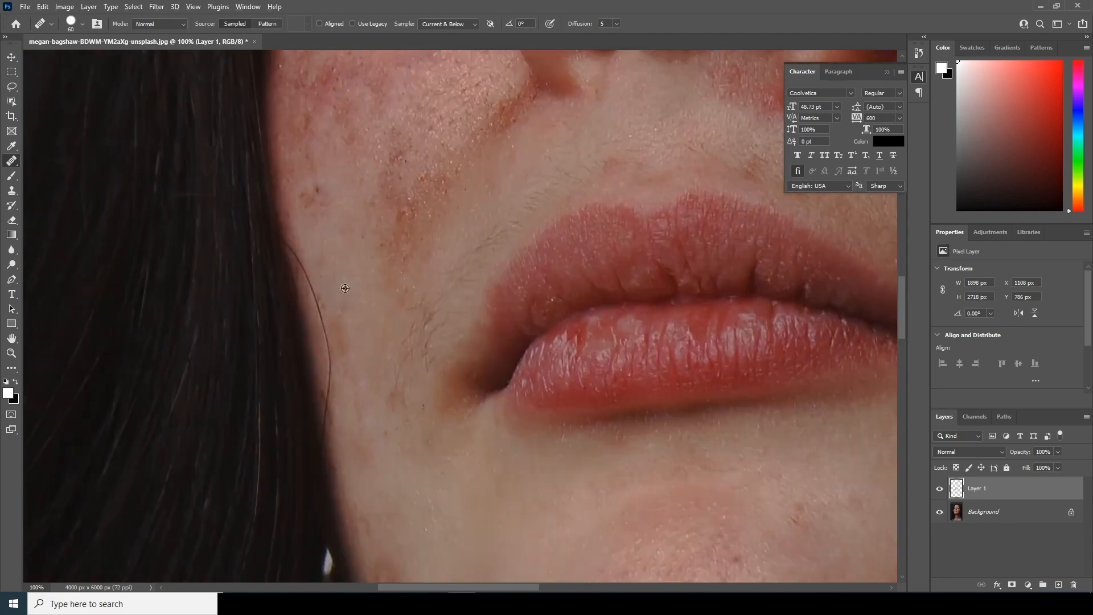
scroll(390, 244, "up", 10)
left_click(646, 321, "alt")
left_click(644, 296)
left_click(581, 279)
left_click(612, 289)
left_click(526, 313, "alt")
left_click(558, 279)
left_click(584, 334, "alt")
left_click(736, 408)
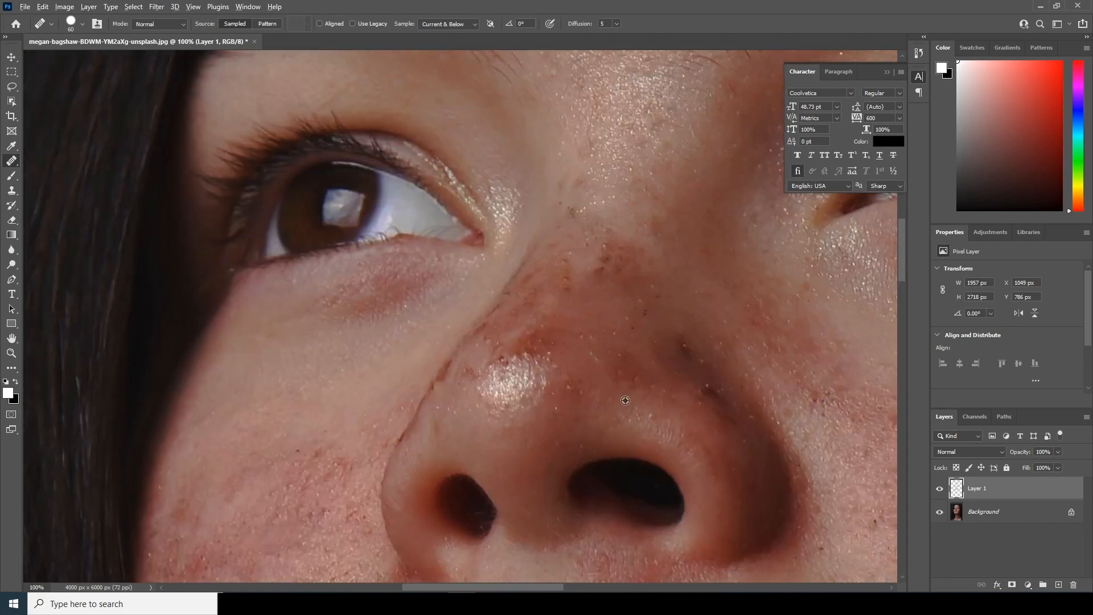
Review the healed skin on the whole portrait at several zoom levels.
key("ctrl+minus")
key("ctrl+minus")
key("ctrl+minus")
key("ctrl+minus")
key("ctrl+minus")
key("ctrl+minus")
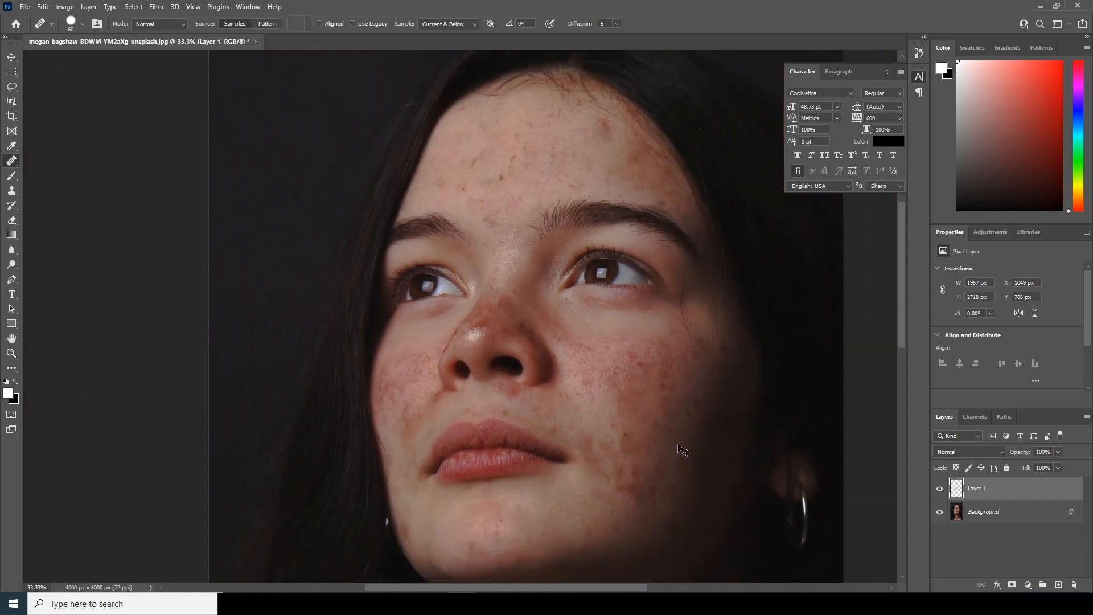
key("ctrl+plus")
key("ctrl+plus")
key("ctrl+plus")
key("ctrl+minus")
key("ctrl+minus")
key("ctrl+plus")
key("ctrl+plus")
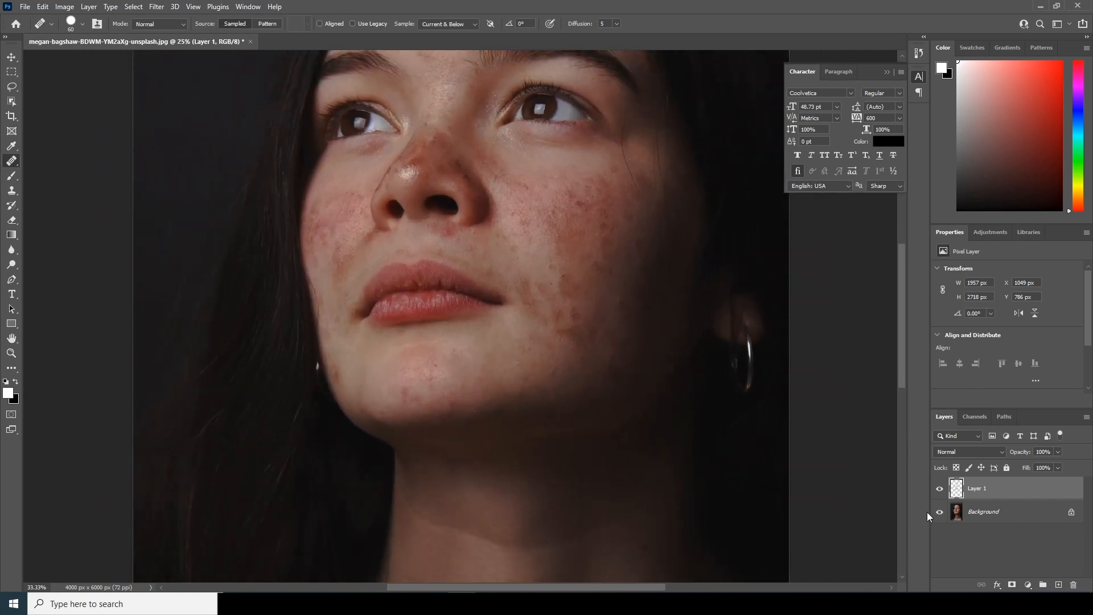
key("ctrl+minus")
key("ctrl+minus")
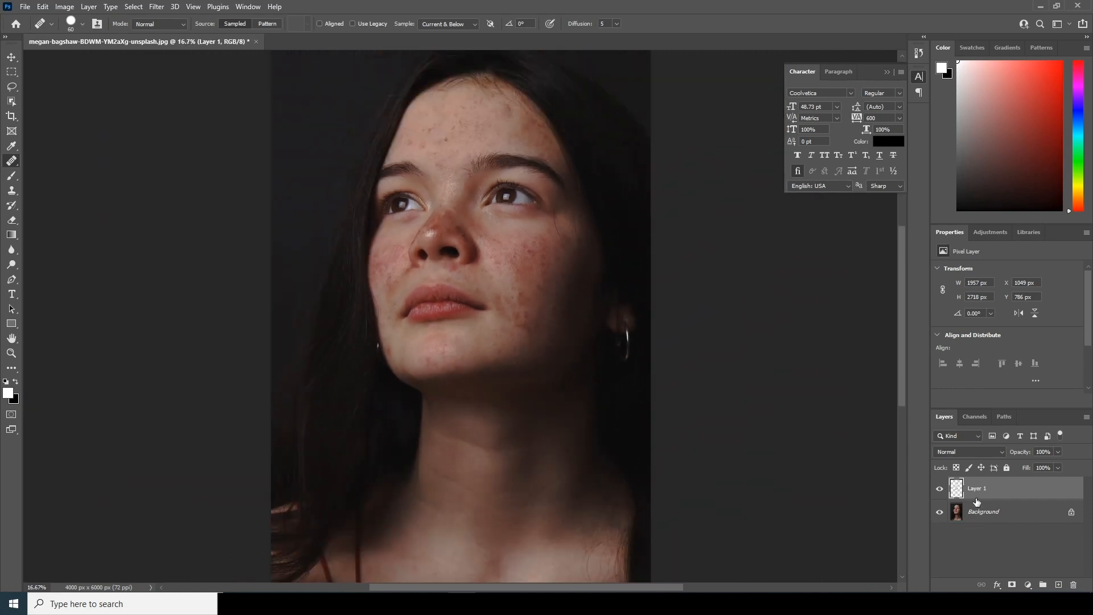
Stamp all visible layers into a new top layer and convert it to a smart object.
left_click_drag(977, 501, 977, 502)
key("ctrl+shift+alt+e")
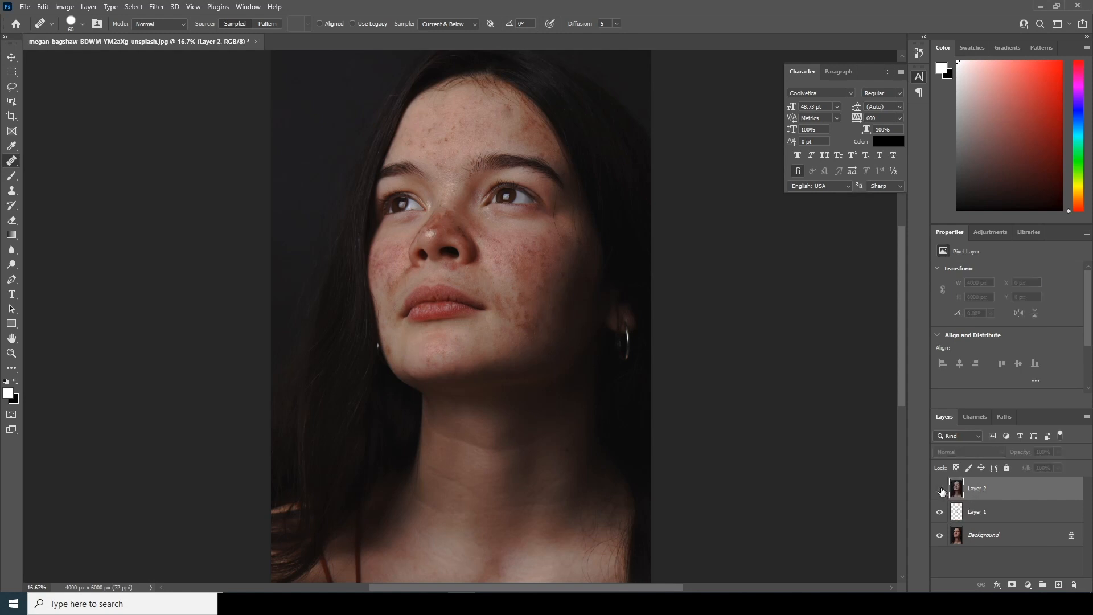
right_click(1007, 496)
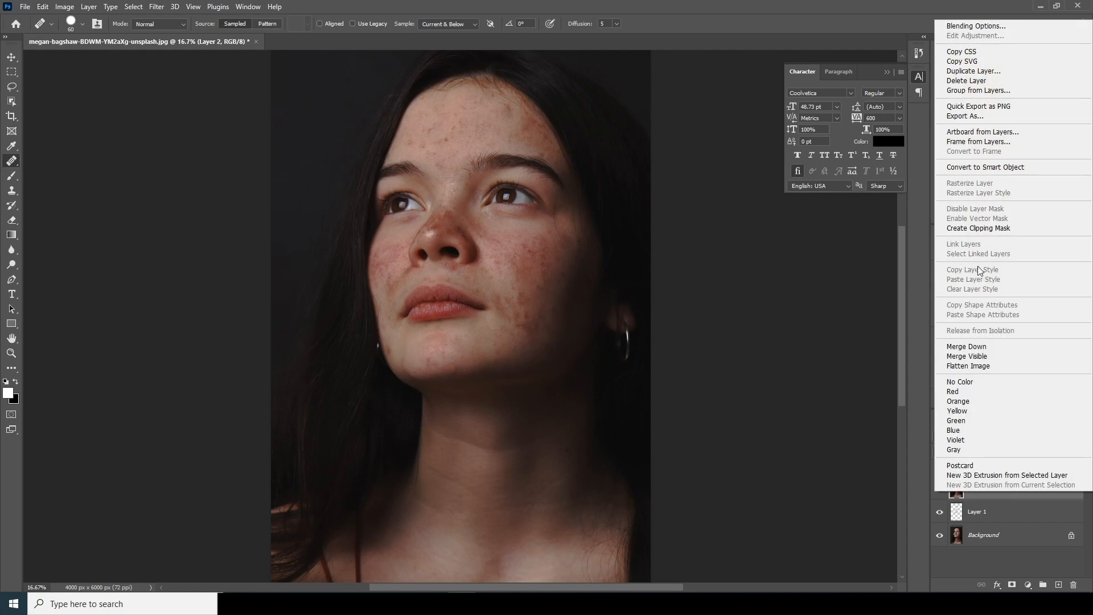
left_click(985, 166)
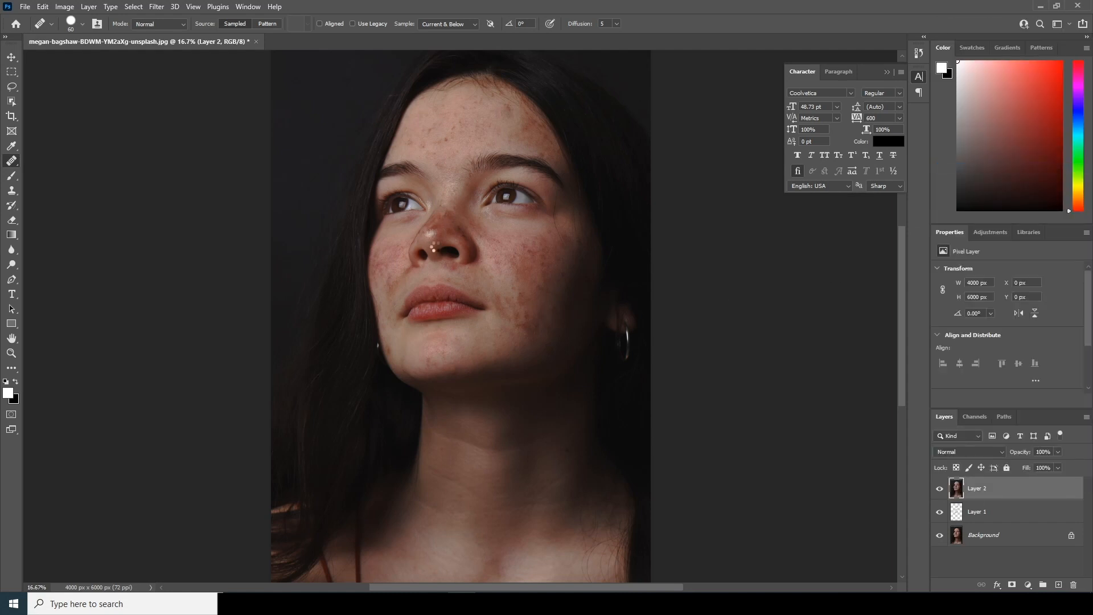
left_click_drag(412, 259, 414, 331)
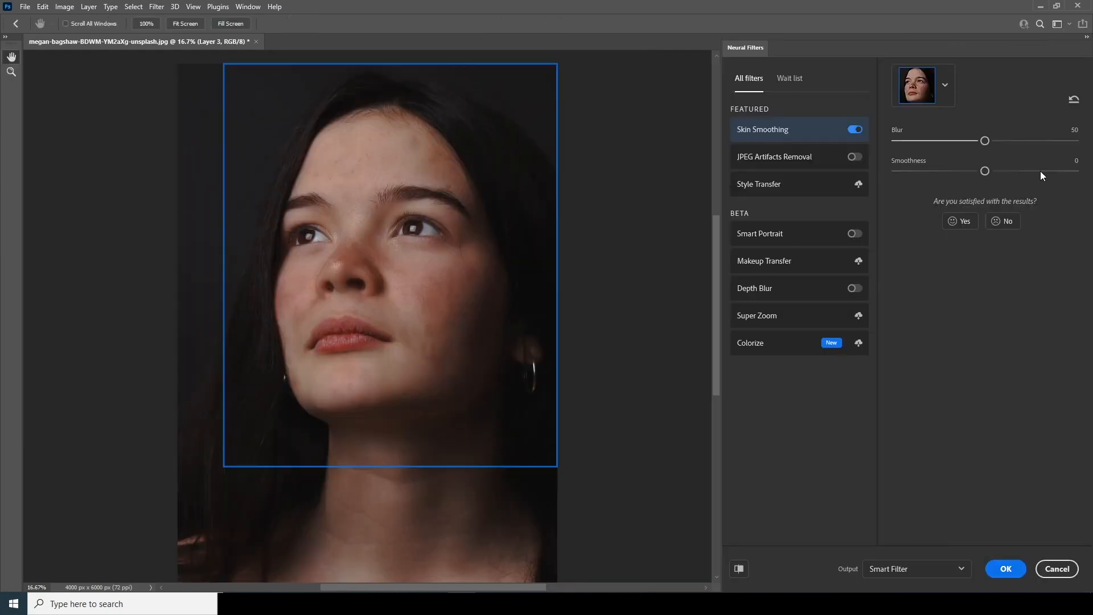
Increase both the Smoothness and the Blur of the Skin Smoothing neural filter and apply it as a smart filter.
left_click(1043, 171)
left_click(1056, 170)
left_click(1020, 142)
left_click(1029, 141)
left_click(1005, 569)
Paint black with the Brush on Layer 2's smart filter mask over both eyes and the lips to remove the smoothing there.
key("ctrl+plus")
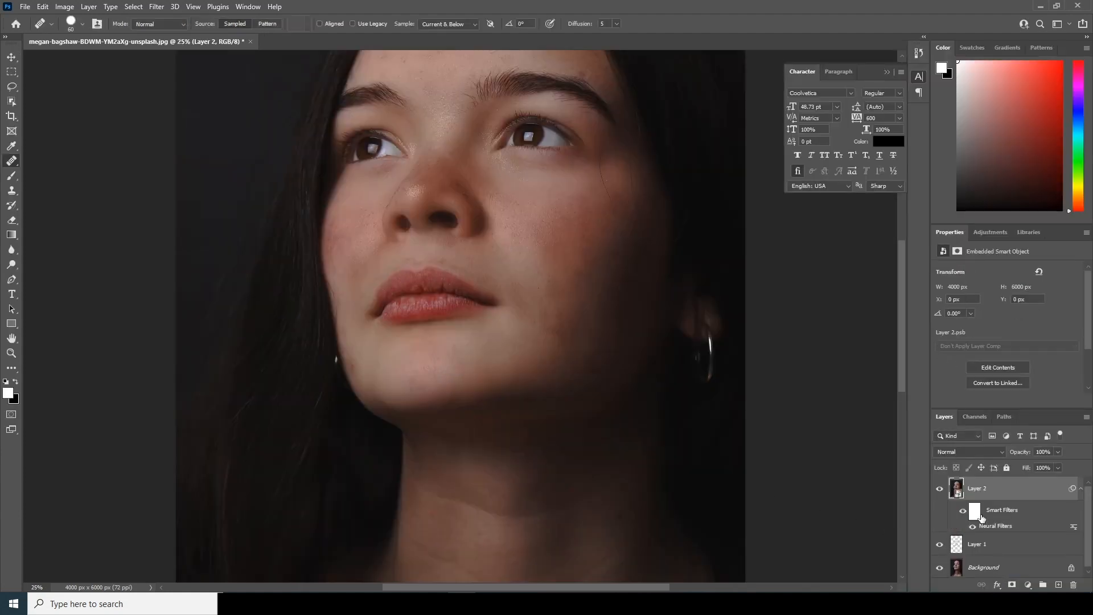
left_click(976, 511)
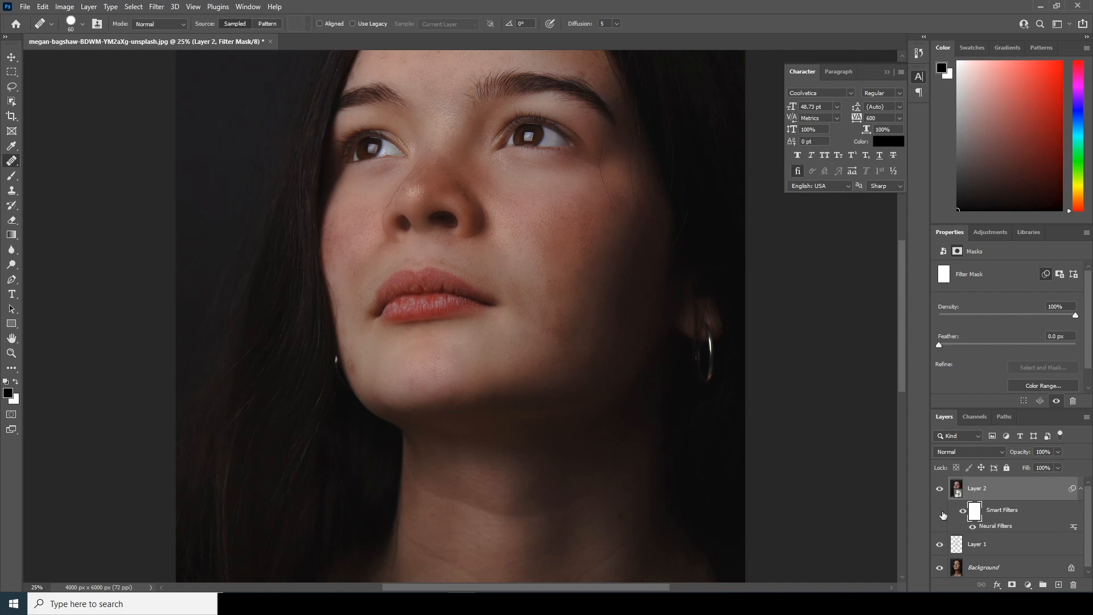
key("b")
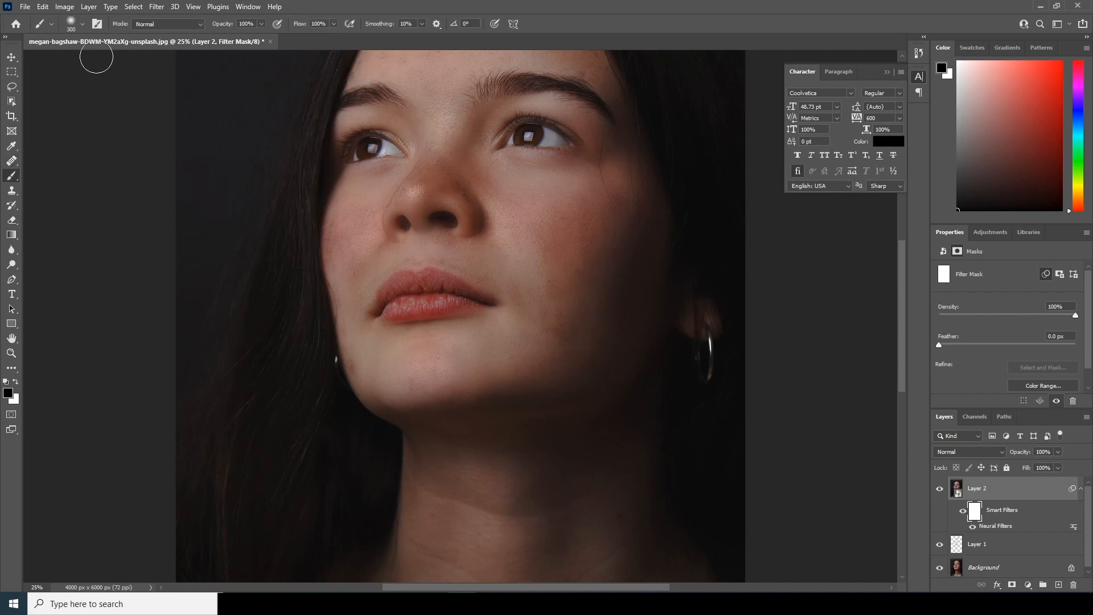
mouse_move(518, 131)
left_mouse_down()
mouse_move(562, 141)
mouse_move(515, 143)
mouse_move(554, 132)
mouse_move(510, 138)
mouse_move(555, 141)
left_mouse_up()
mouse_move(355, 155)
left_mouse_down()
mouse_move(393, 149)
mouse_move(347, 159)
mouse_move(383, 154)
left_mouse_up()
mouse_move(393, 299)
left_mouse_down()
mouse_move(450, 298)
mouse_move(403, 303)
mouse_move(408, 291)
mouse_move(464, 300)
mouse_move(420, 303)
left_mouse_up()
Compare the whole portrait with and without the smoothed Layer 2 by toggling the layer's visibility.
key("ctrl+minus")
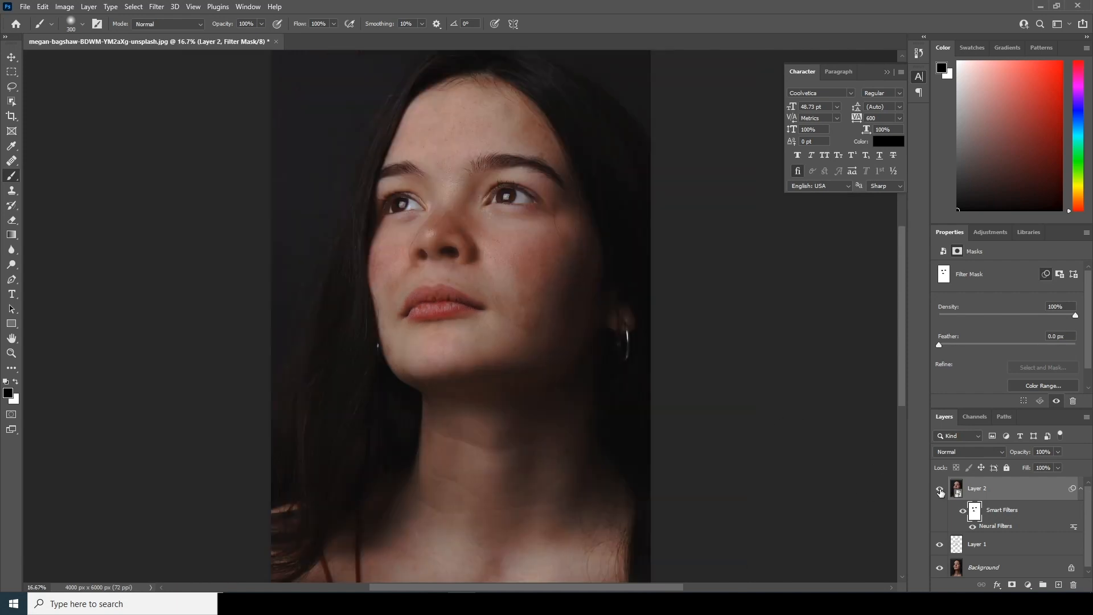
left_click(940, 491)
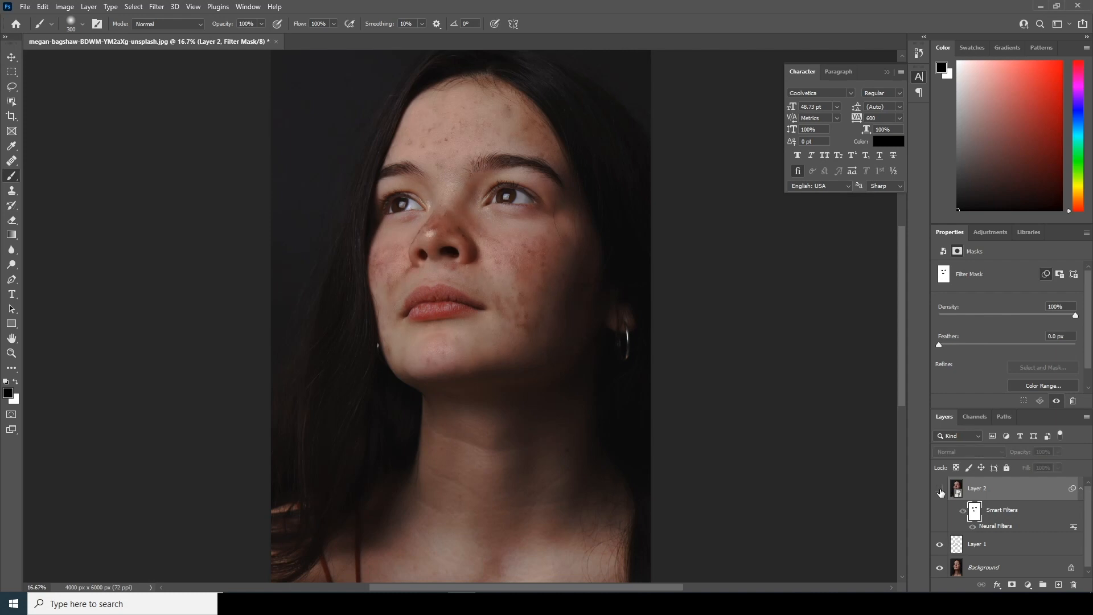
left_click(940, 489)
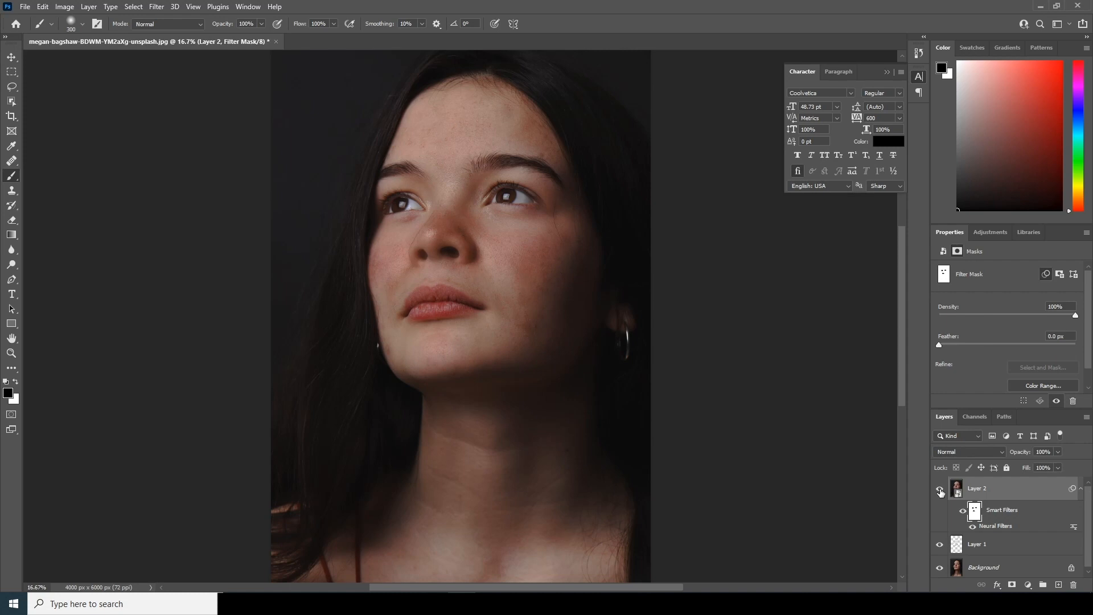
key("ctrl+minus")
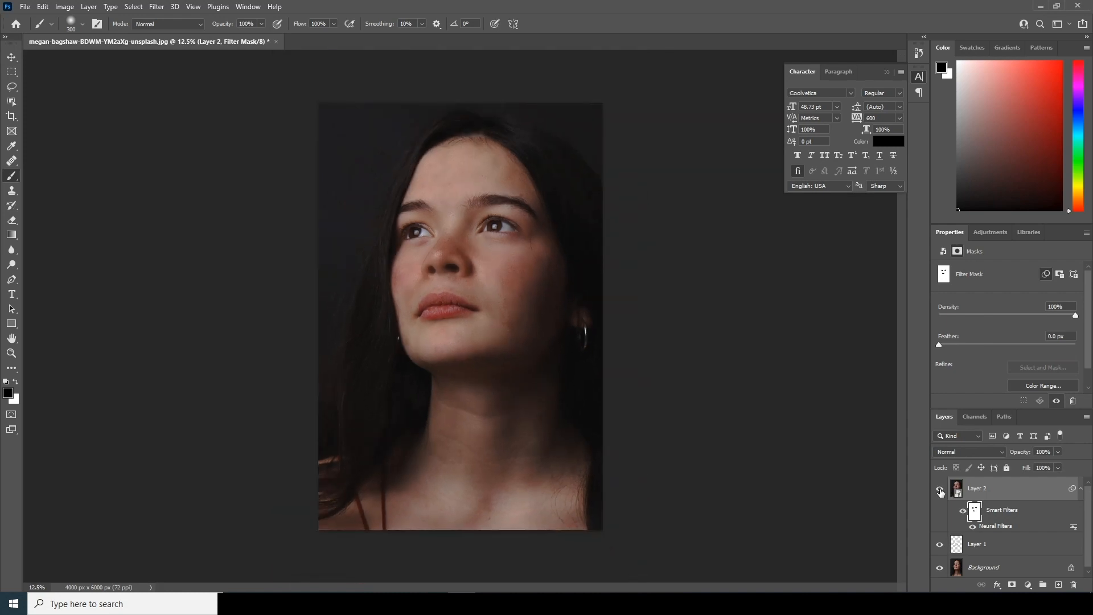
key("ctrl+plus")
left_click(941, 492)
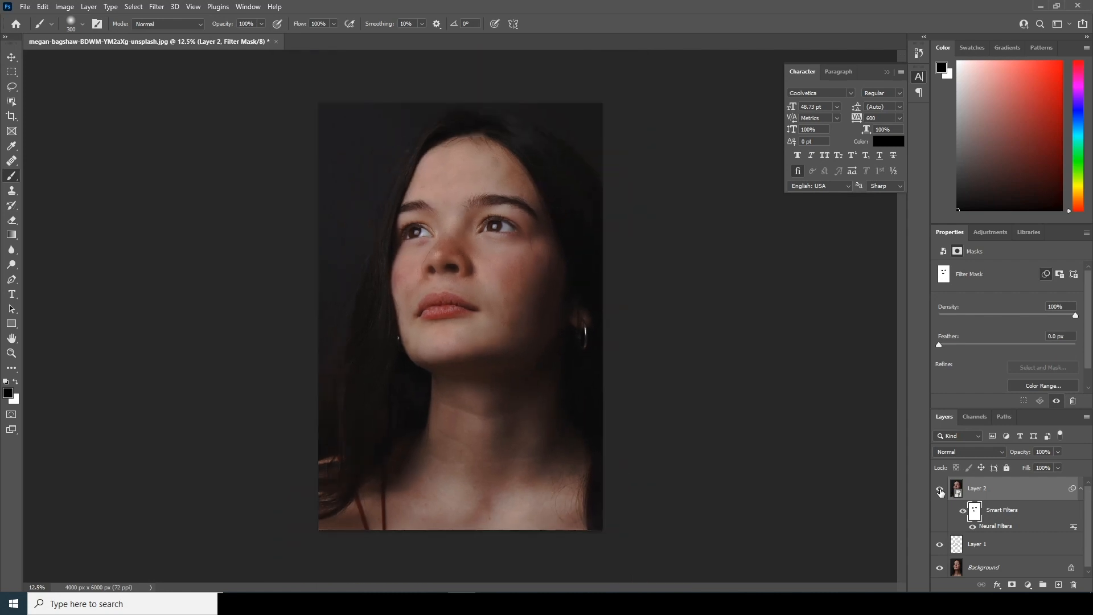